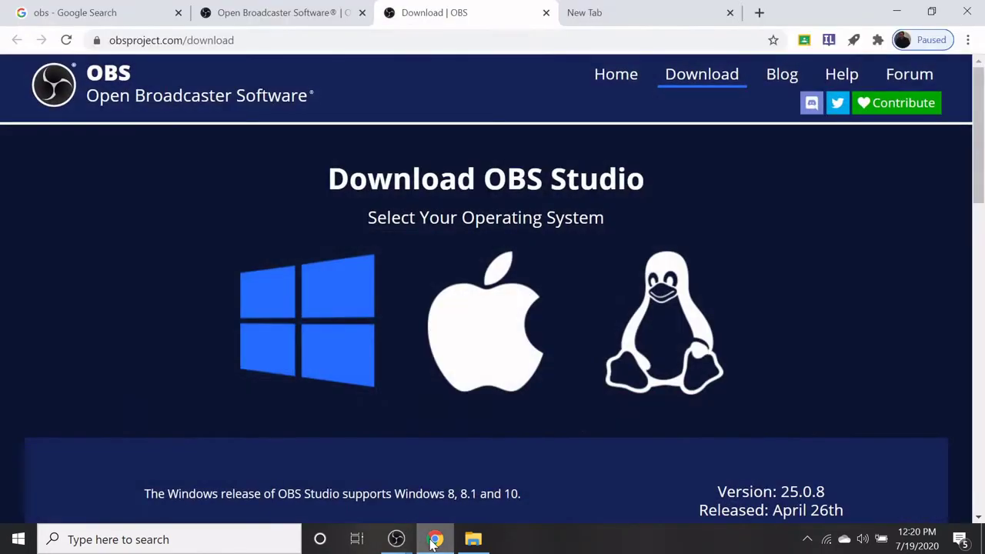
- Go from the 'obs' Google results tab to the Open Broadcaster Software home page
click(103, 16)
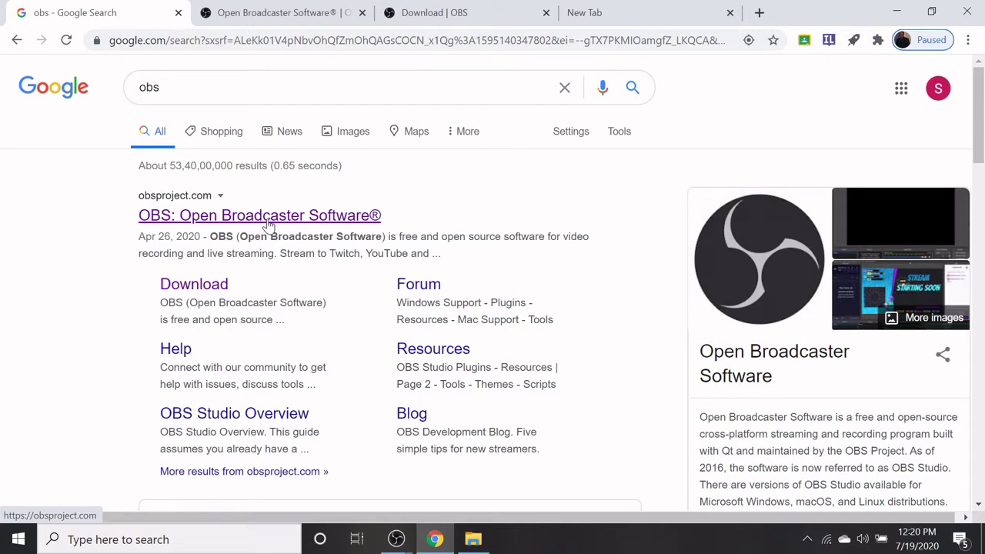
click(271, 23)
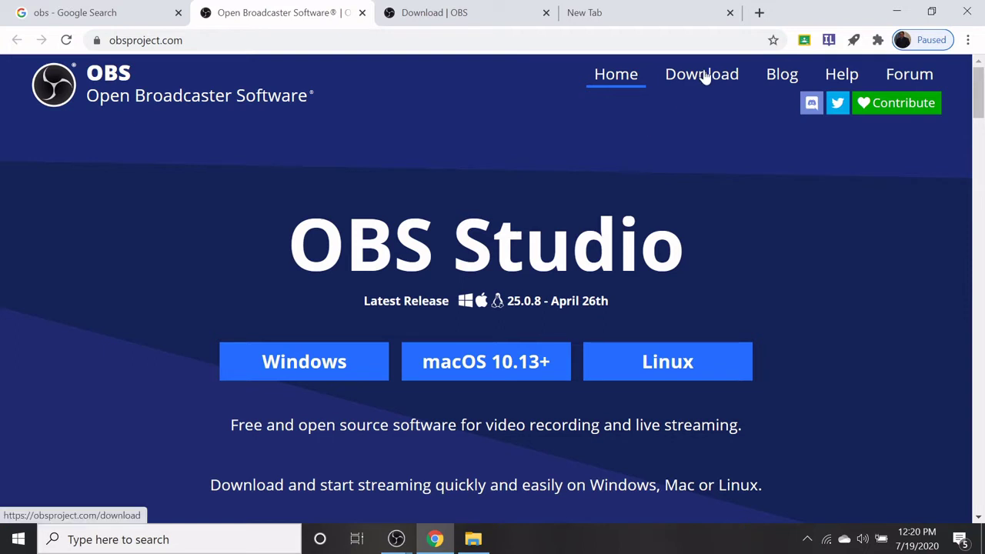
- Download the OBS Studio 25.0.8 Windows installer from the Download | OBS page
click(465, 14)
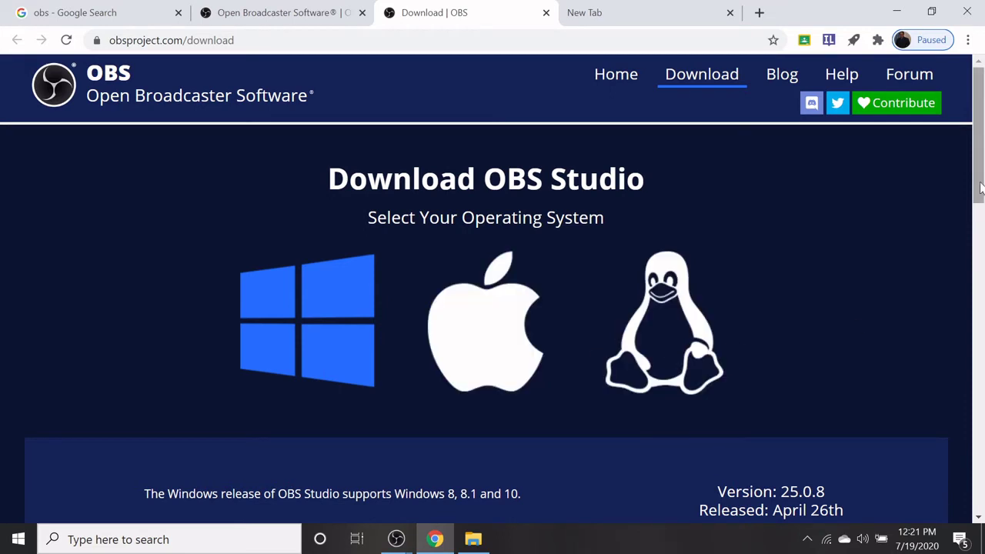
drag(980, 183, 982, 235)
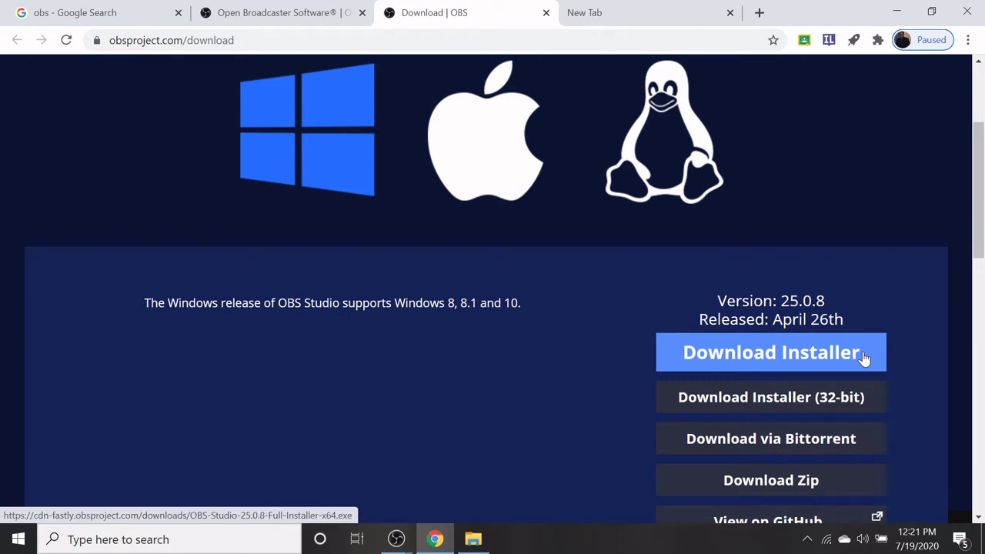
click(864, 358)
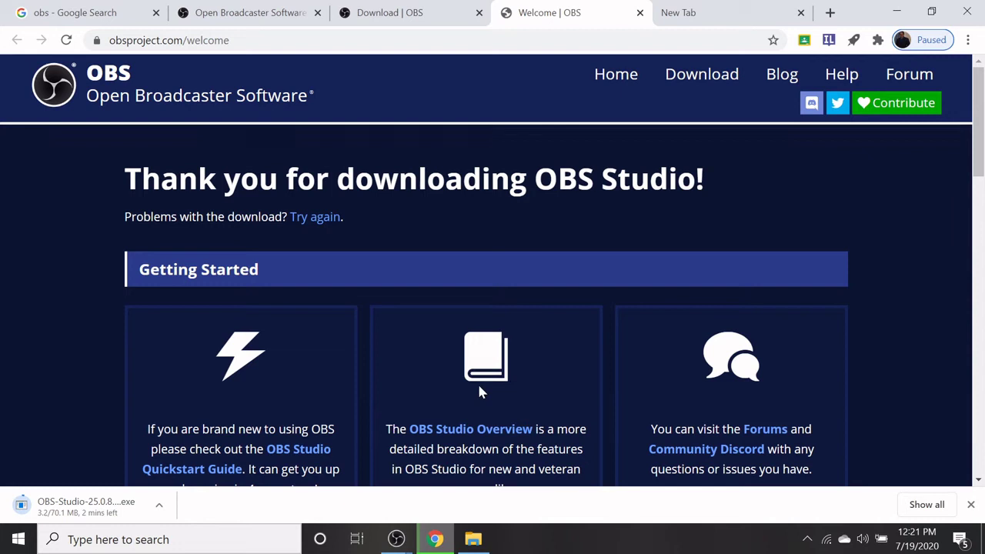
- Pause the installer download at 3.7 of 70.1 MB and return to the OBS download page
right_click(107, 505)
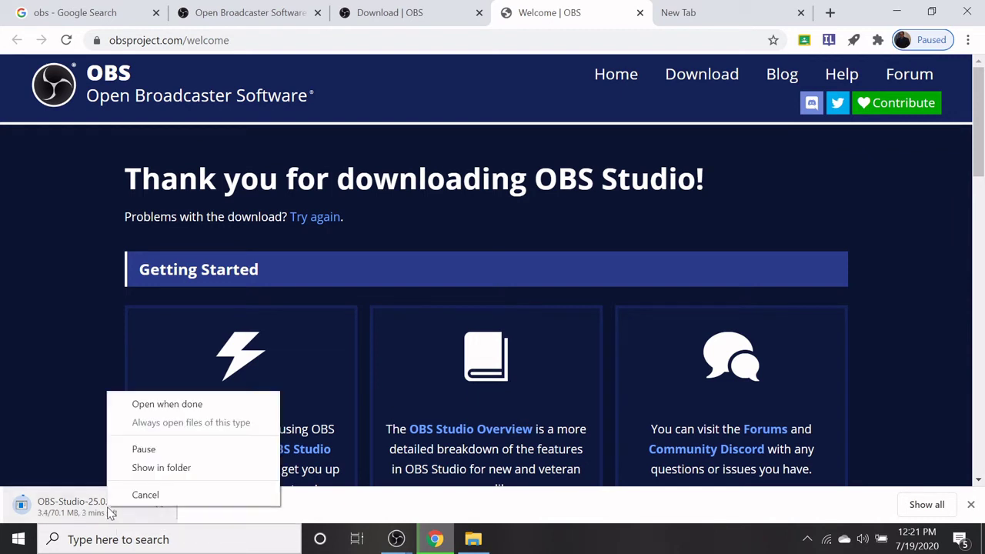
click(144, 449)
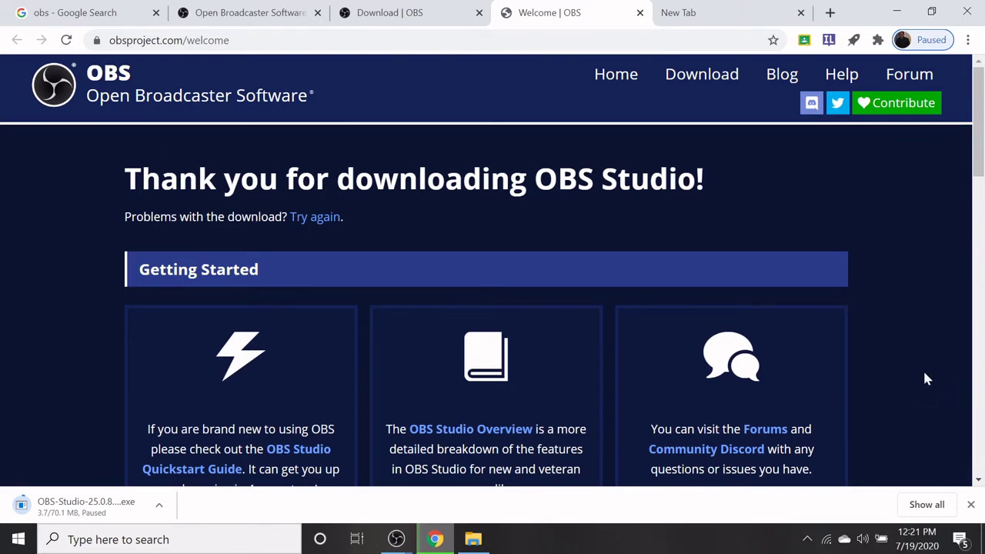
scroll(926, 379, down, 1)
click(388, 13)
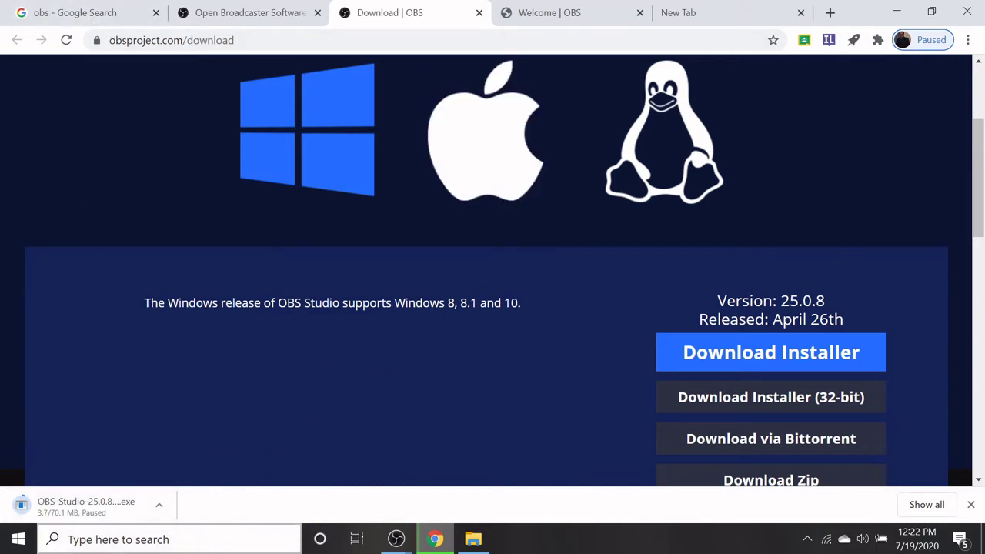
- Search Windows for 'java' from the taskbar search box
click(154, 540)
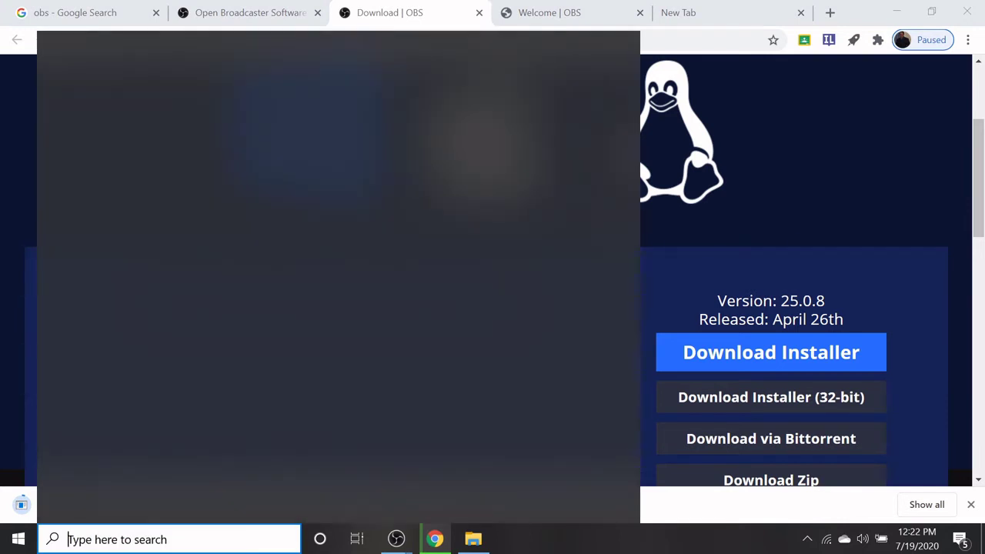
text(ja)
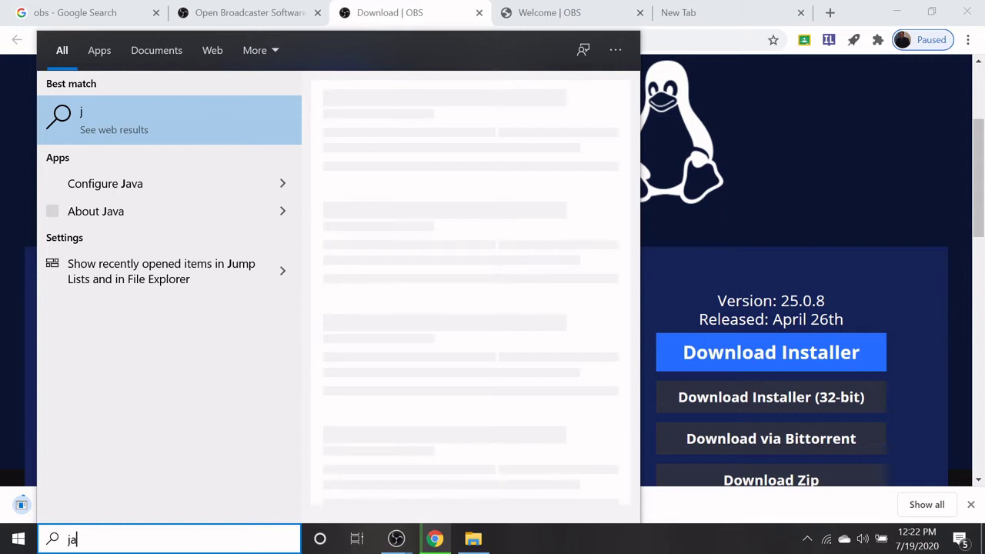
text(va)
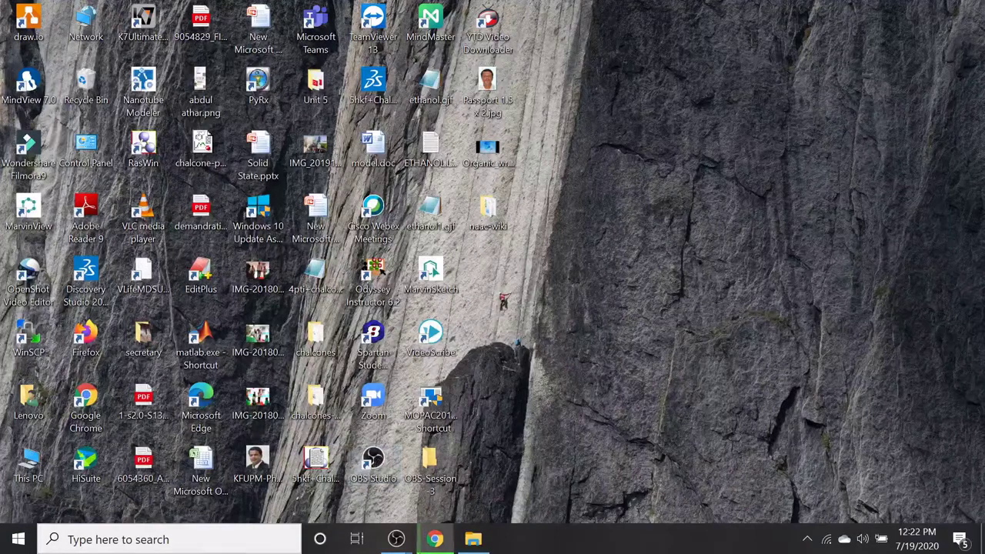
mouse_move(397, 539)
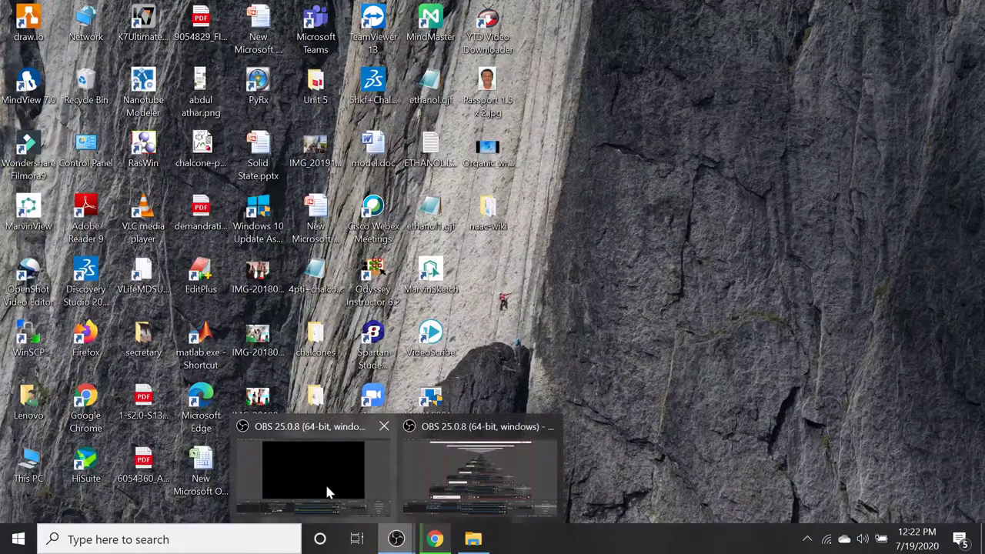
- Bring forward the untitled OBS Studio 25.0.8 window showing one default scene and no sources
click(321, 471)
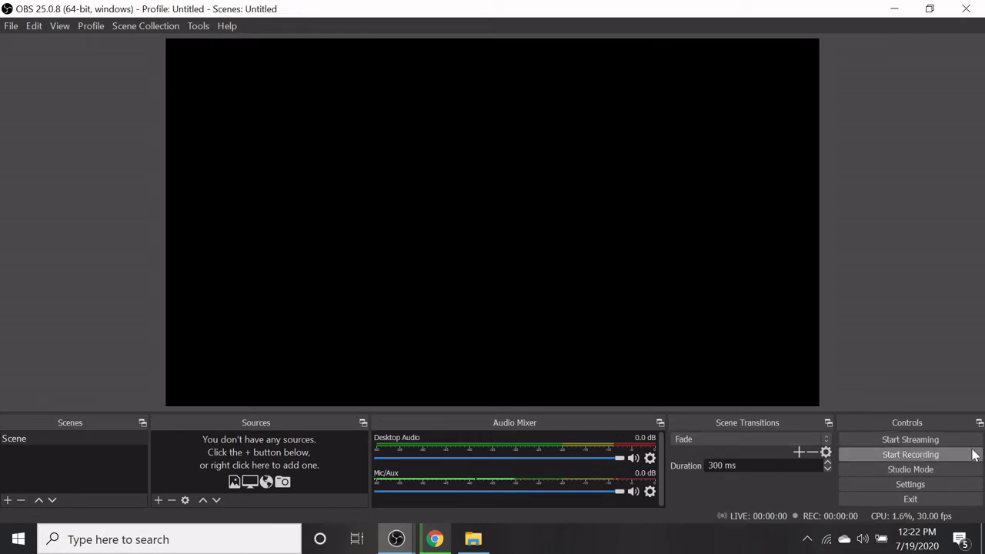
- Browse the OBS menus from File through to the Scene Collection options
click(11, 31)
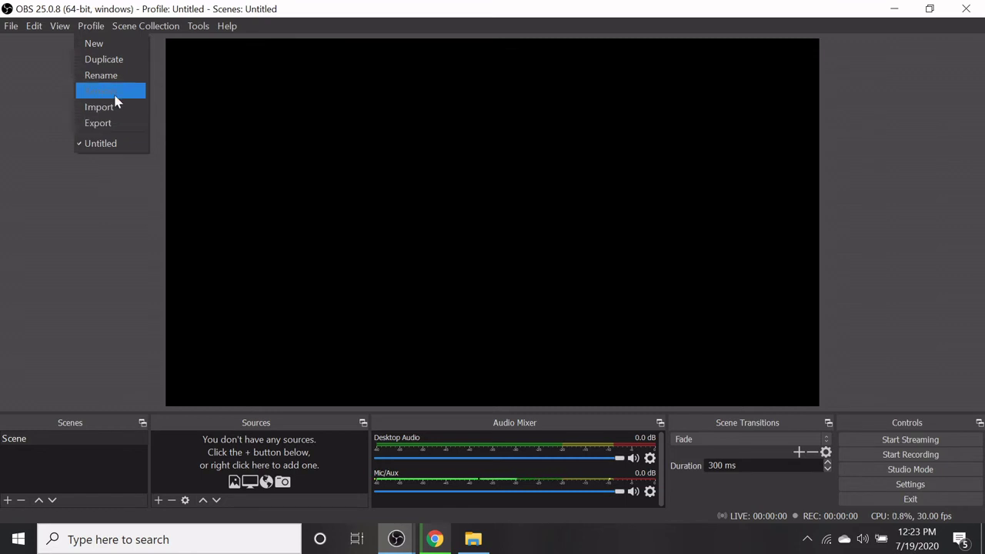
mouse_move(146, 25)
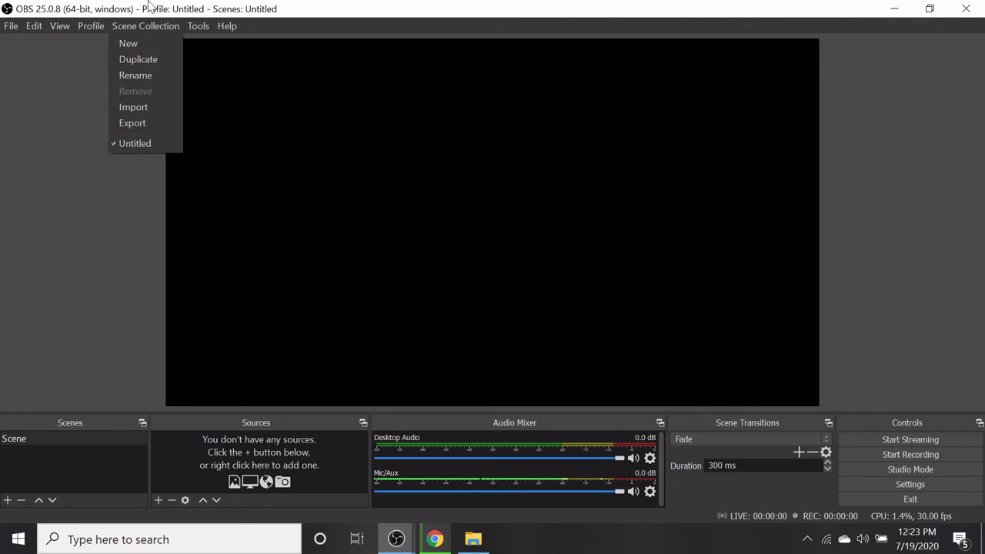
- Check the Tools menu, then switch to the OBS window that is recording
click(191, 28)
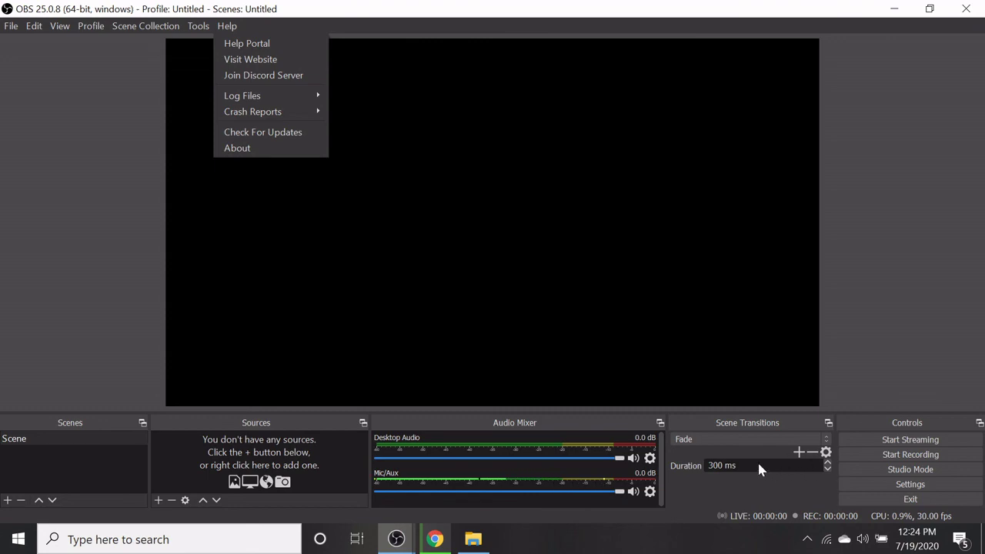
mouse_move(435, 538)
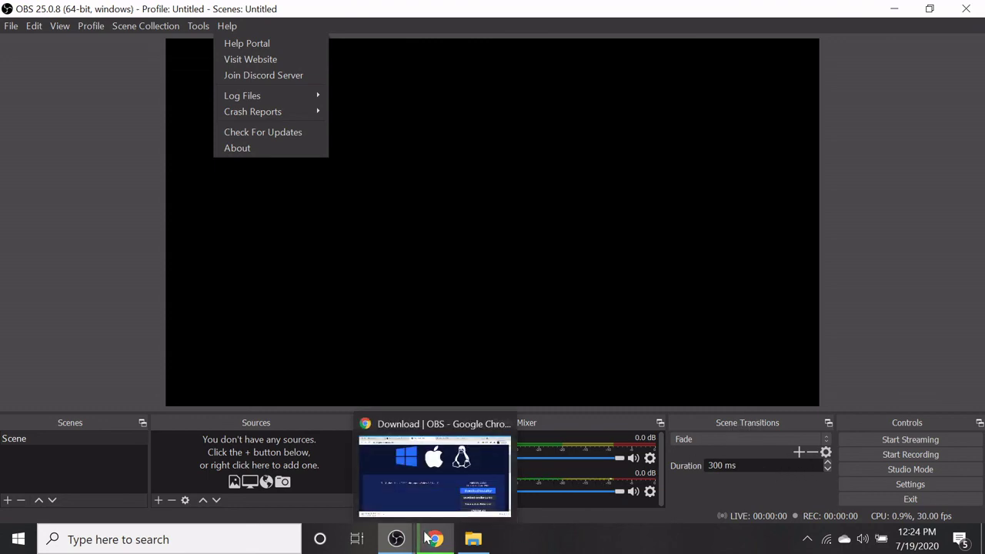
mouse_move(396, 539)
click(413, 504)
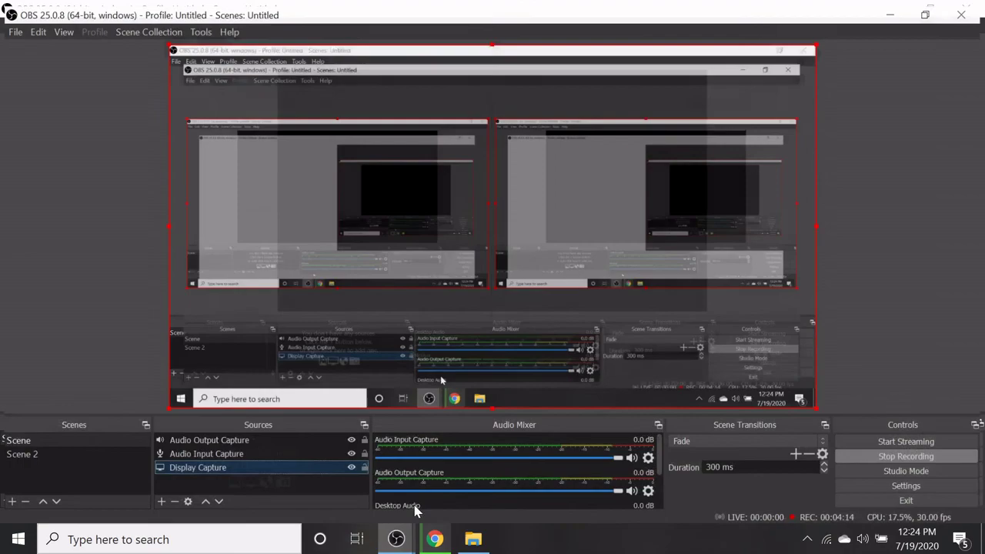